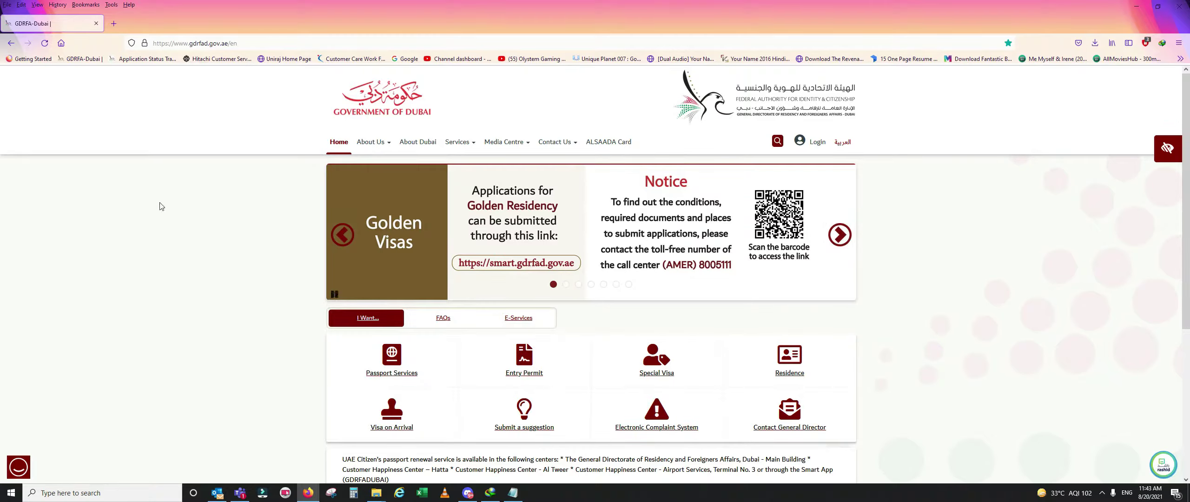
# - Open the 'Return Permit for Resident outside UAE' service from the E-Services list
pyautogui.click(517, 319)
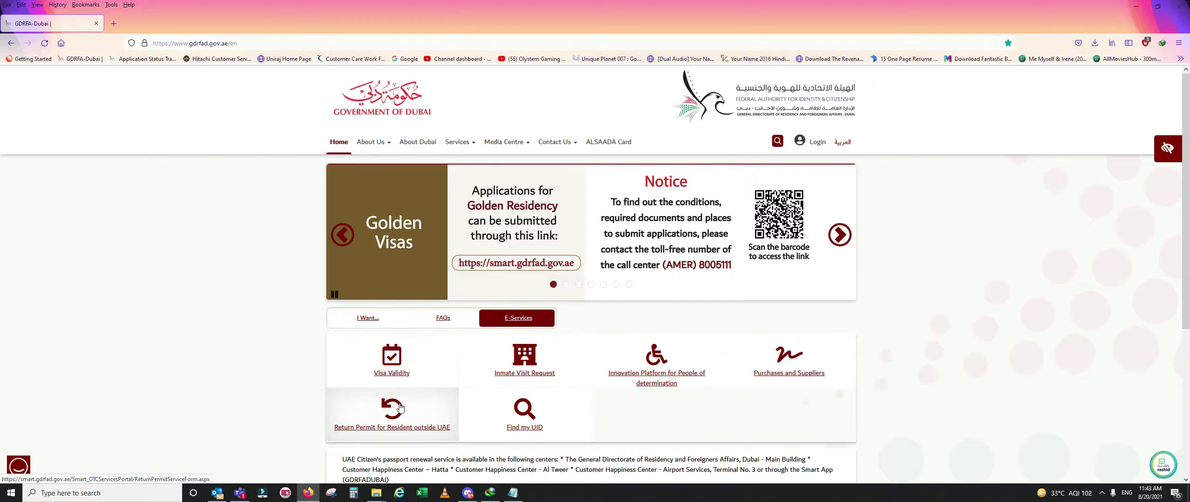
pyautogui.click(400, 407)
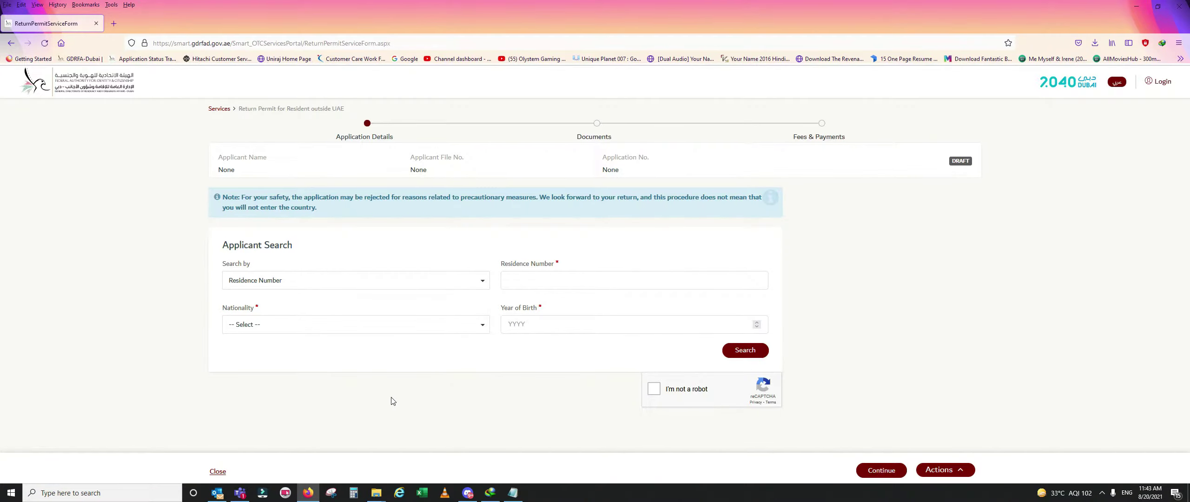
# - Copy the saved residence number from Notepad into the Residence Number field
pyautogui.click(516, 493)
pyautogui.moveTo(324, 176); pyautogui.dragTo(141, 144)
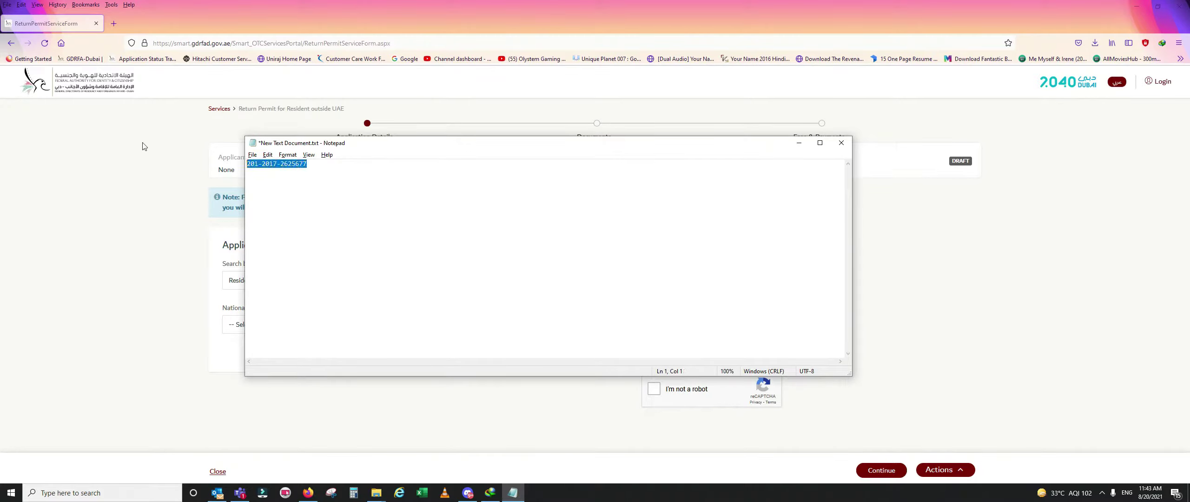
pyautogui.click(140, 170)
pyautogui.click(570, 282)
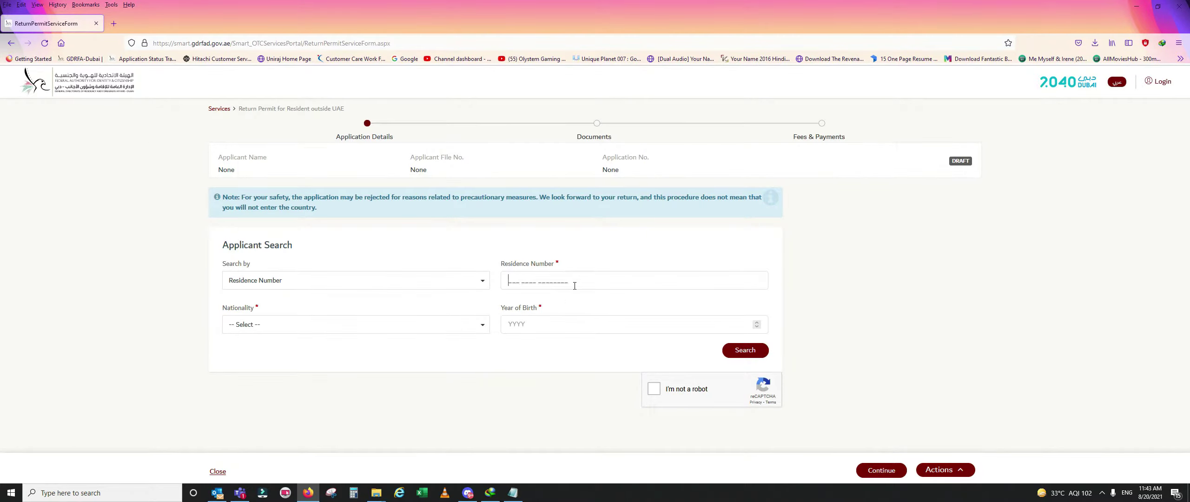
pyautogui.hotkey('ctrl', 'v')
# - Set nationality to 205 - INDIA and birth year 1997, and pass the reCAPTCHA
pyautogui.click(386, 328)
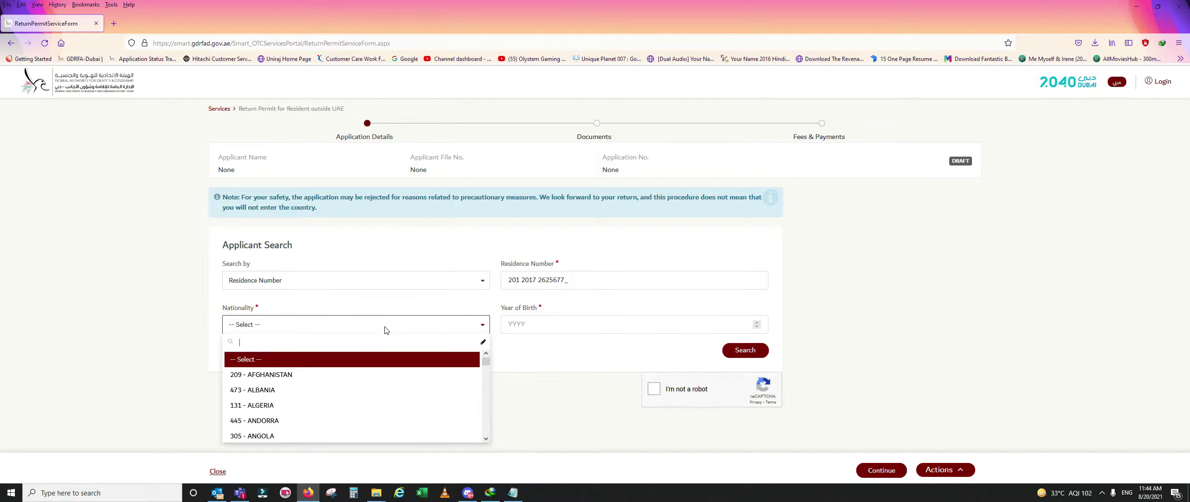
pyautogui.write('205')
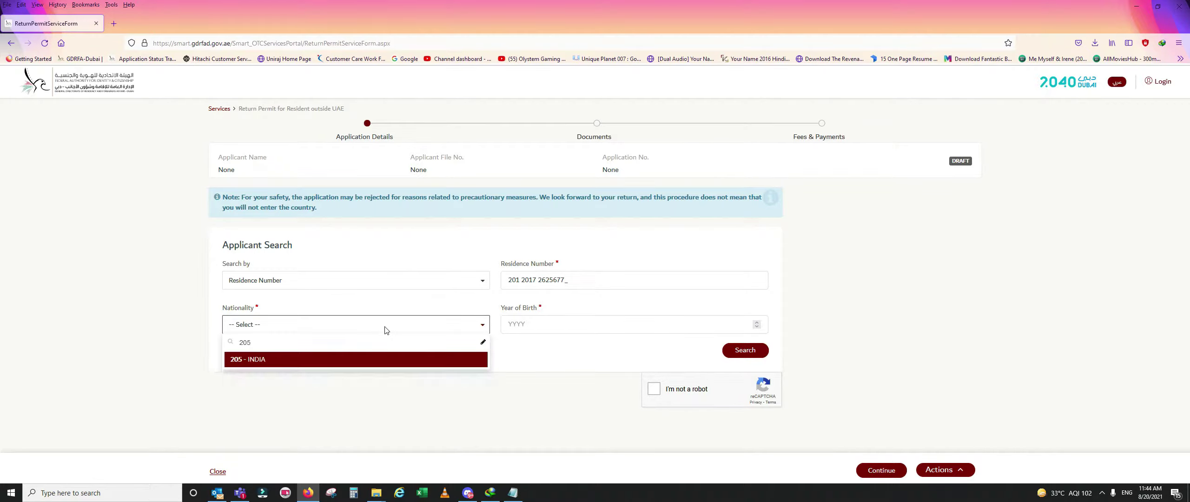
pyautogui.click(312, 362)
pyautogui.click(548, 327)
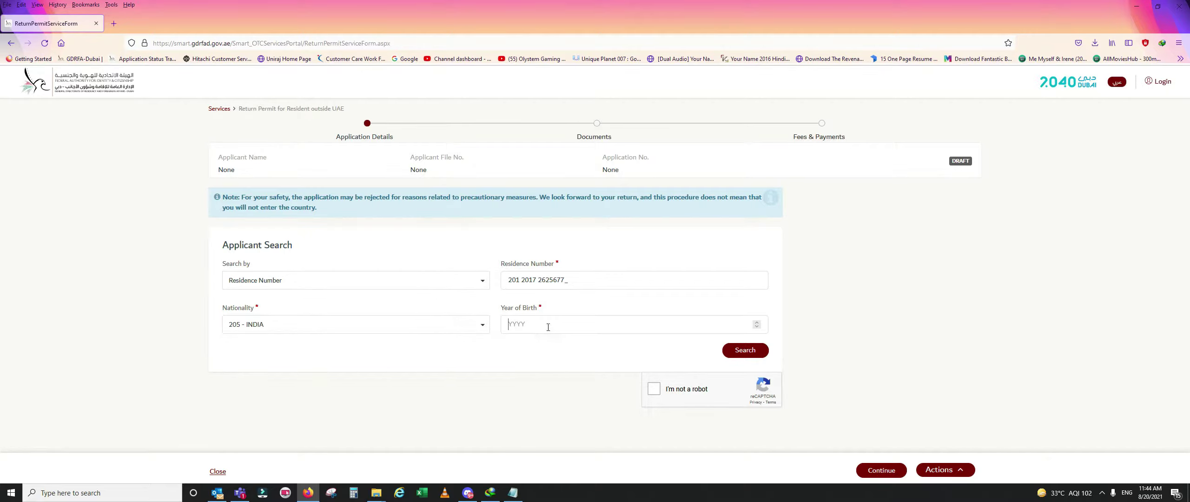
pyautogui.write('1997')
pyautogui.click(655, 395)
# - Search for the applicant's record and load their details
pyautogui.click(751, 352)
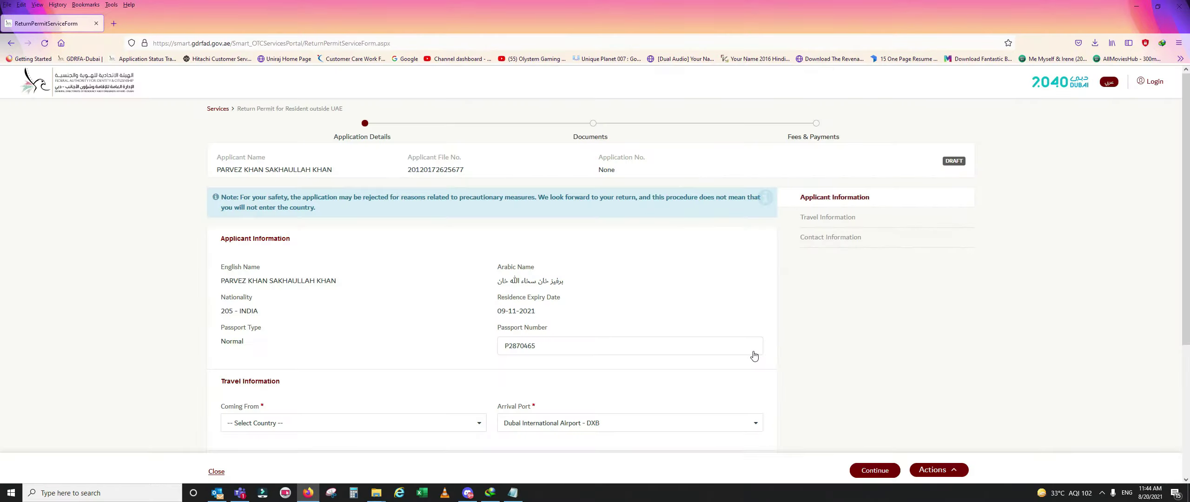
pyautogui.scroll(-2, 772, 349)
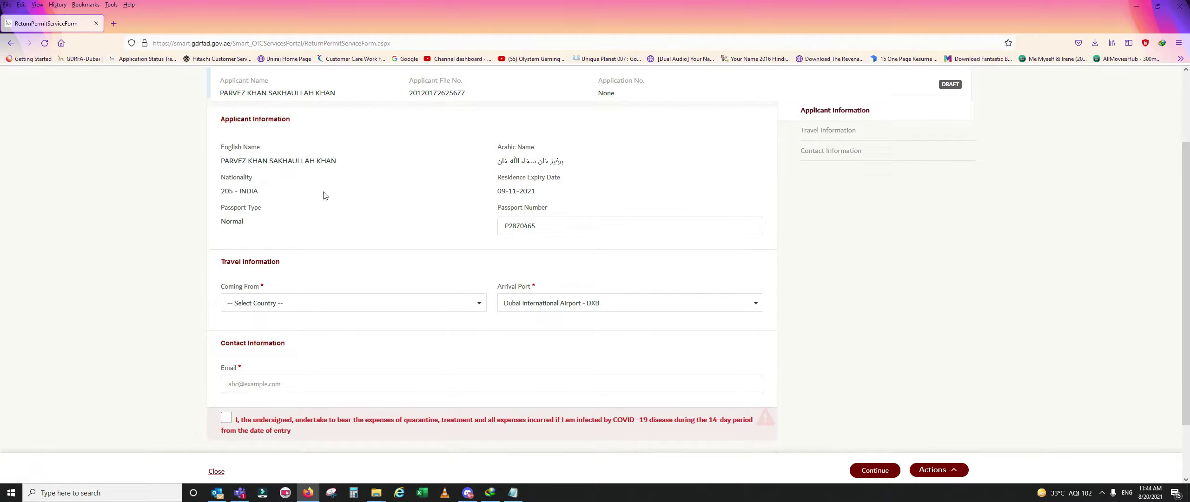
pyautogui.scroll(2, 294, 205)
pyautogui.scroll(-2, 338, 292)
# - Set Coming From to 205 - INDIA and keep Dubai International Airport - DXB as arrival port
pyautogui.click(318, 305)
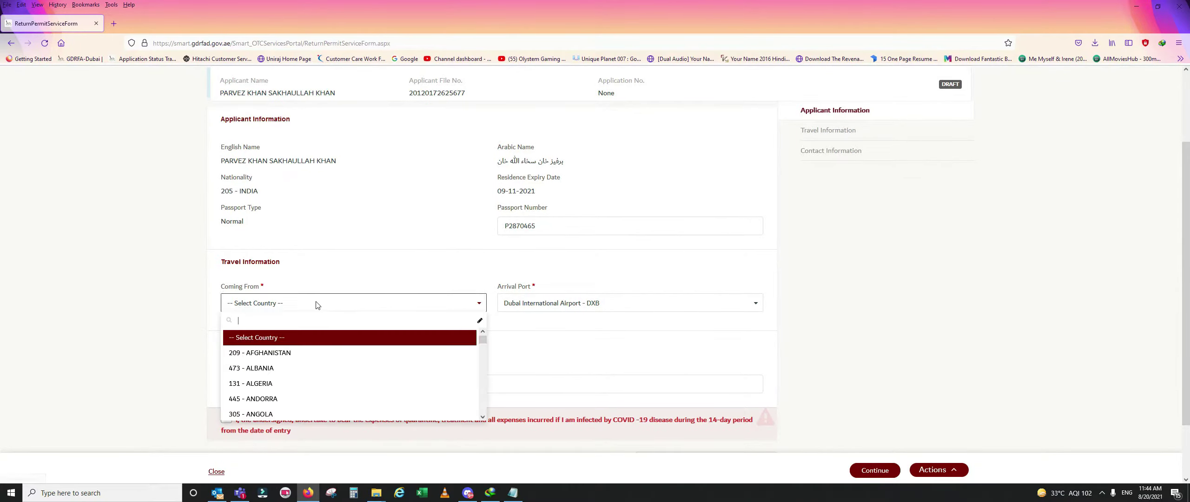
pyautogui.write('205')
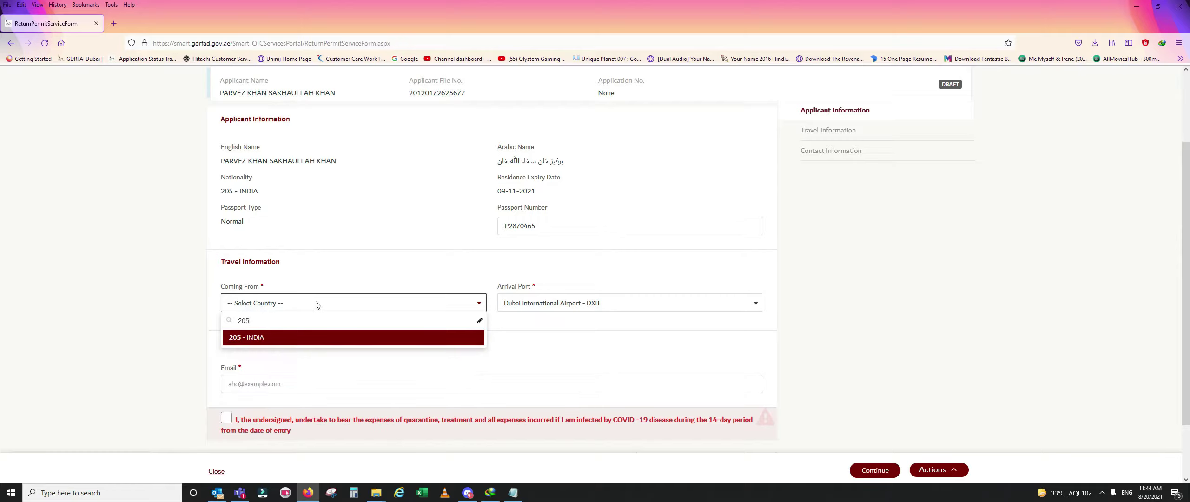
pyautogui.click(294, 338)
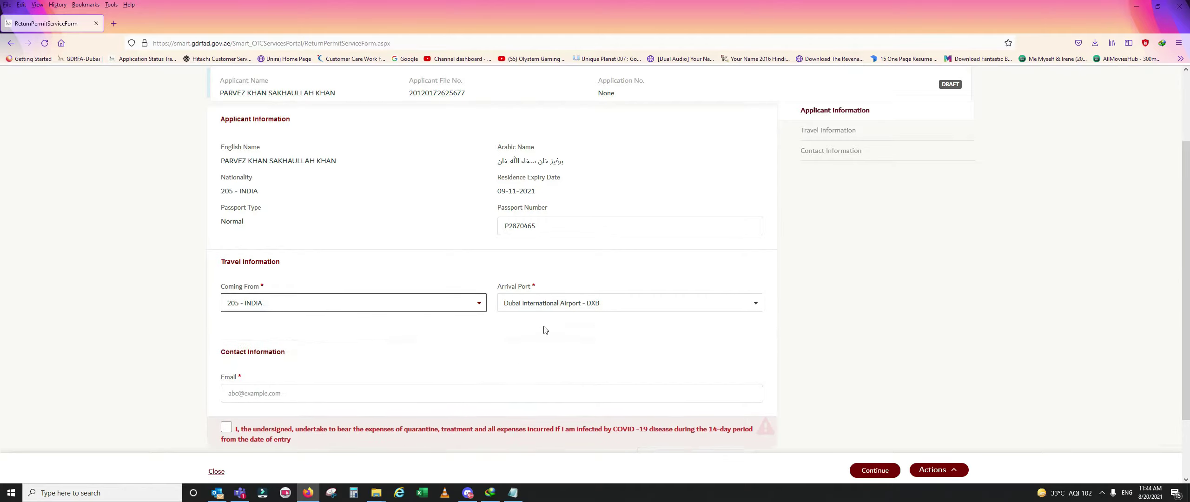
pyautogui.click(558, 303)
pyautogui.click(557, 304)
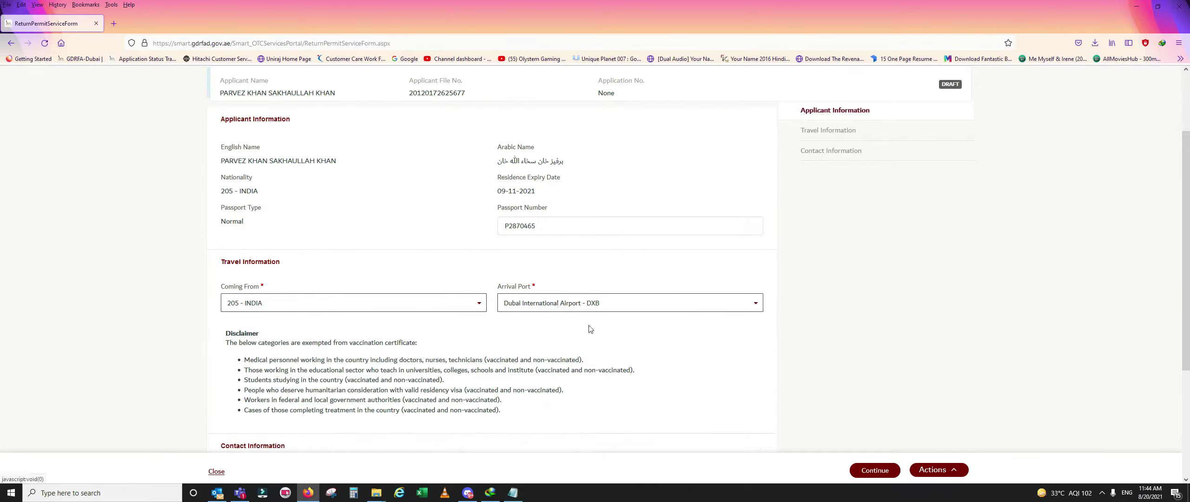
# - Enter the applicant's contact e-mail, accept the COVID-19 quarantine undertaking, and pass the reCAPTCHA
pyautogui.scroll(-2, 383, 333)
pyautogui.scroll(-2, 382, 334)
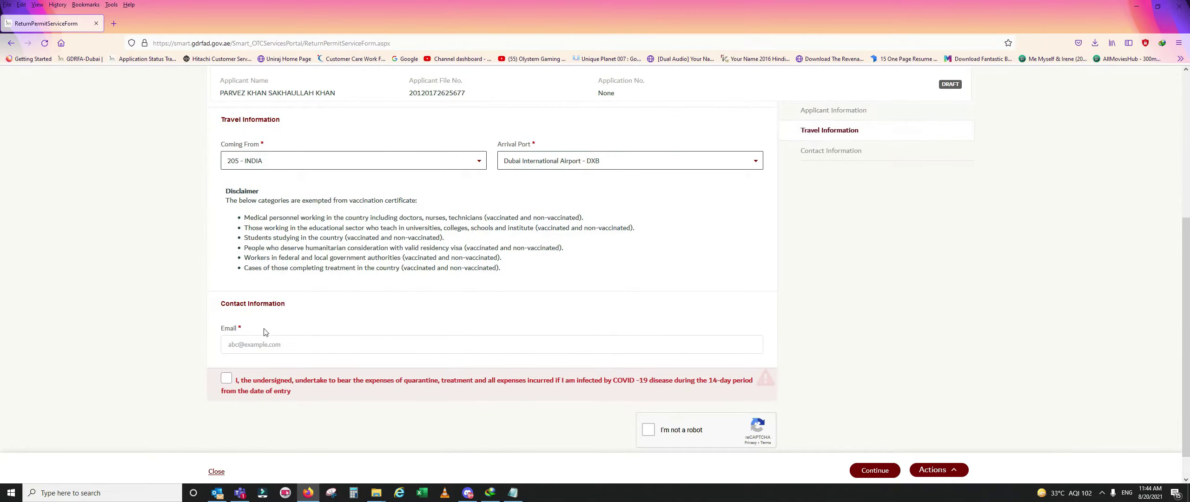
pyautogui.click(253, 350)
pyautogui.click(225, 379)
pyautogui.scroll(6, 242, 410)
pyautogui.scroll(-6, 552, 213)
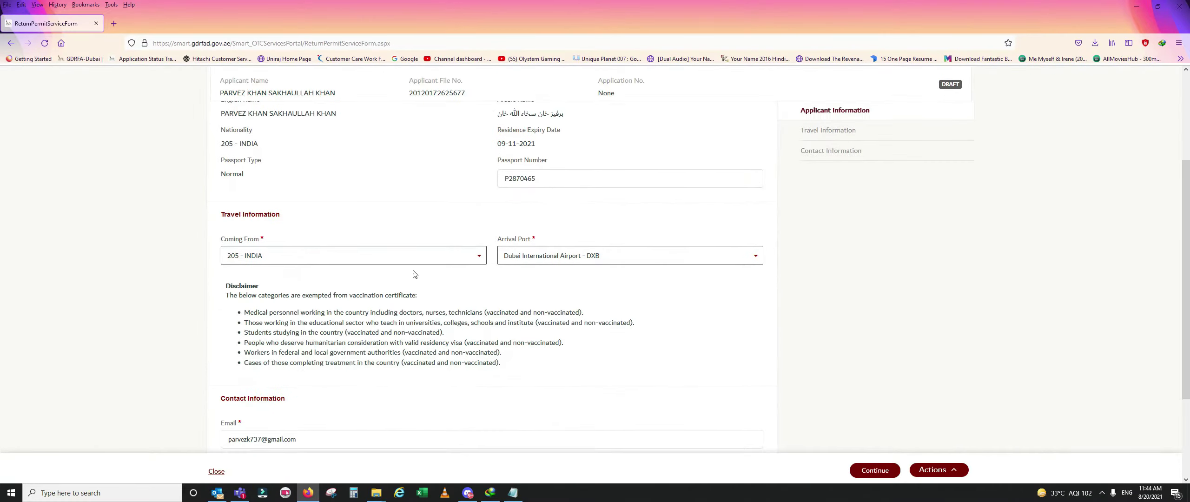
pyautogui.click(648, 399)
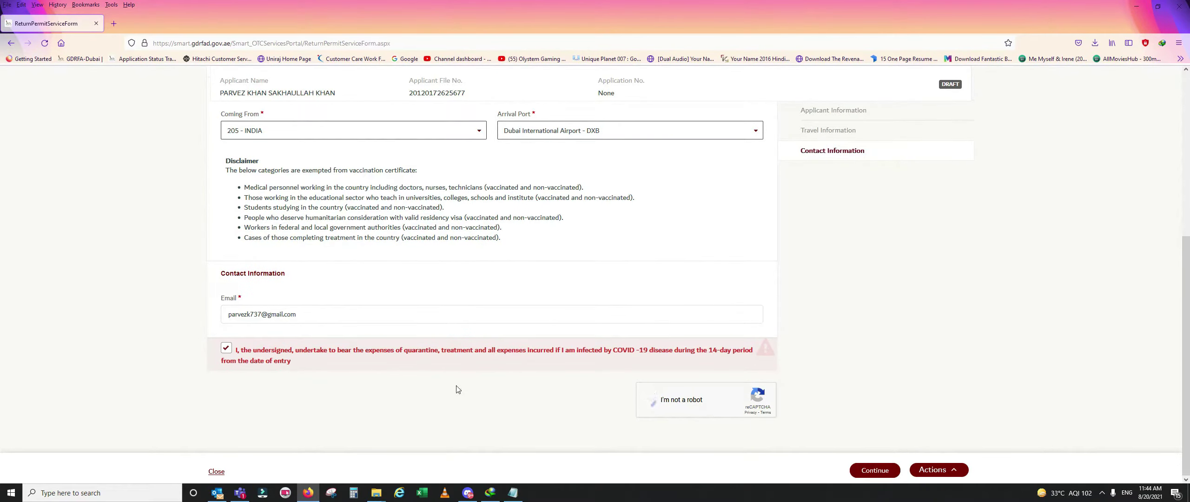
# - Advance to Upload Documents and snap Firefox right, beside the applicant's folder
pyautogui.click(874, 470)
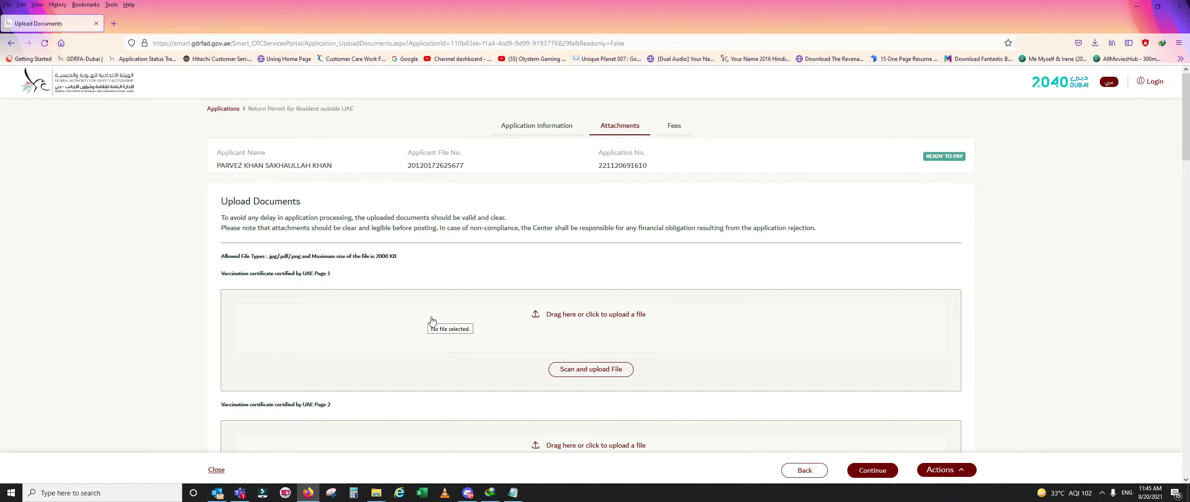
pyautogui.press('super+Right')
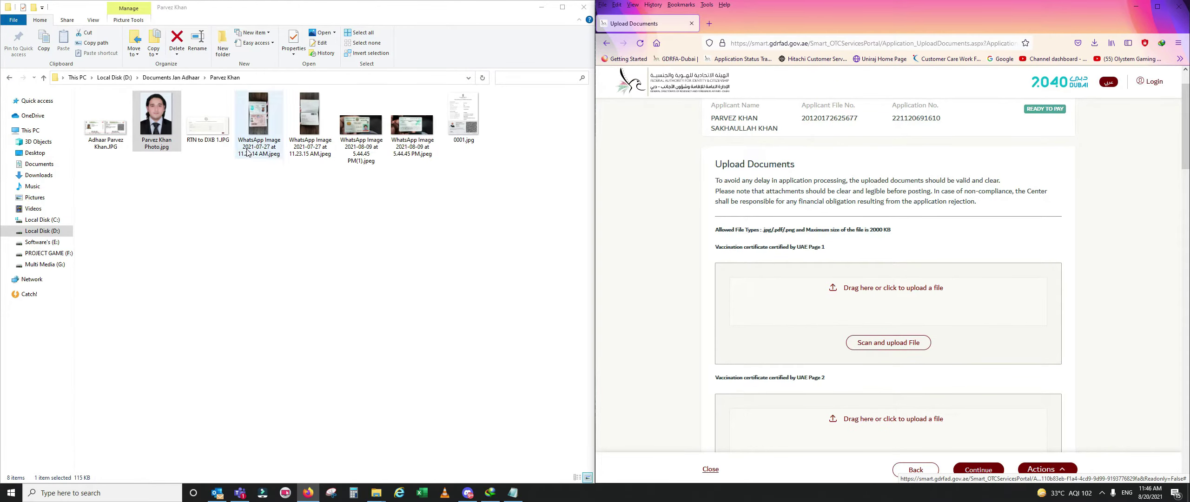
# - Upload both vaccination certificate pages into the Page 1 and Page 2 boxes
pyautogui.moveTo(257, 118); pyautogui.dragTo(911, 317)
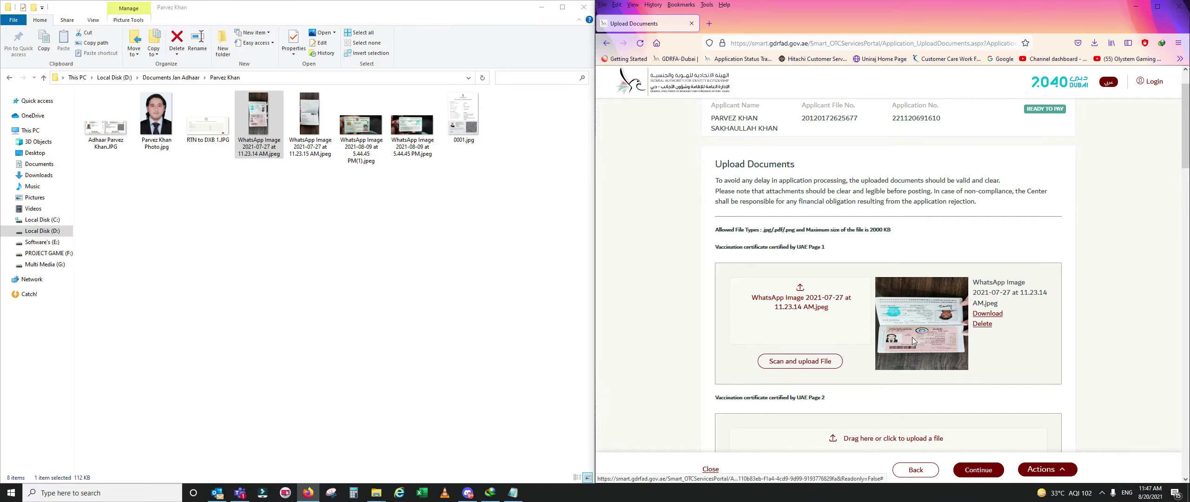
pyautogui.scroll(-3, 912, 337)
pyautogui.moveTo(311, 120); pyautogui.dragTo(834, 265)
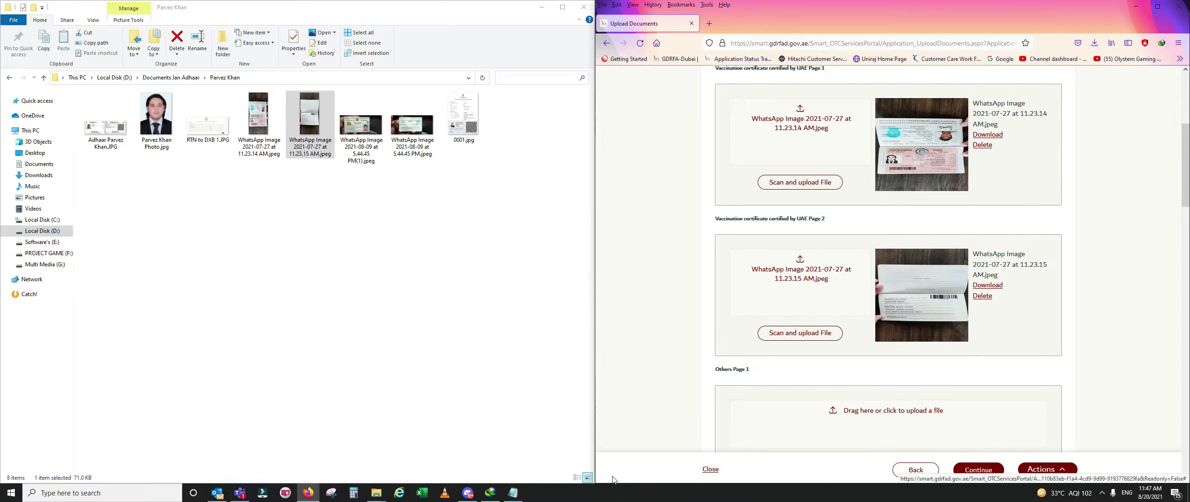
pyautogui.doubleClick(310, 123)
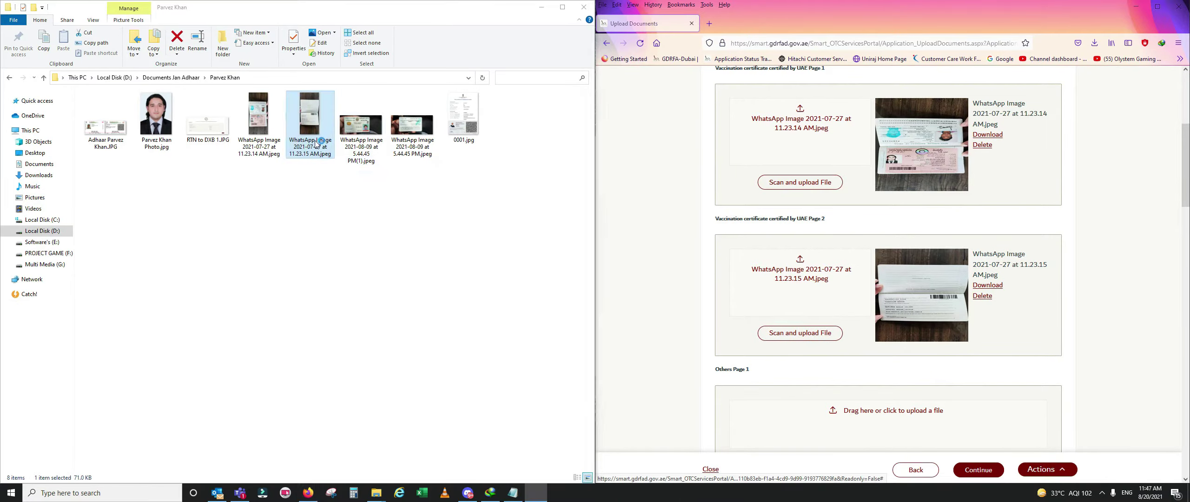
pyautogui.click(1179, 7)
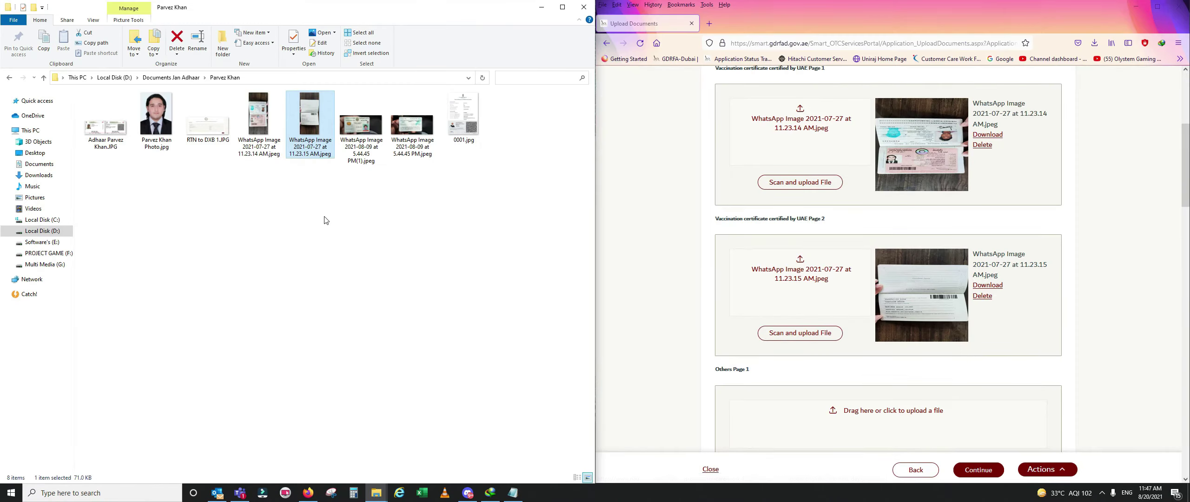
# - Upload the two 5.44.45 PM WhatsApp images and 0001.jpg into Others Pages 1–3
pyautogui.scroll(-4, 1037, 400)
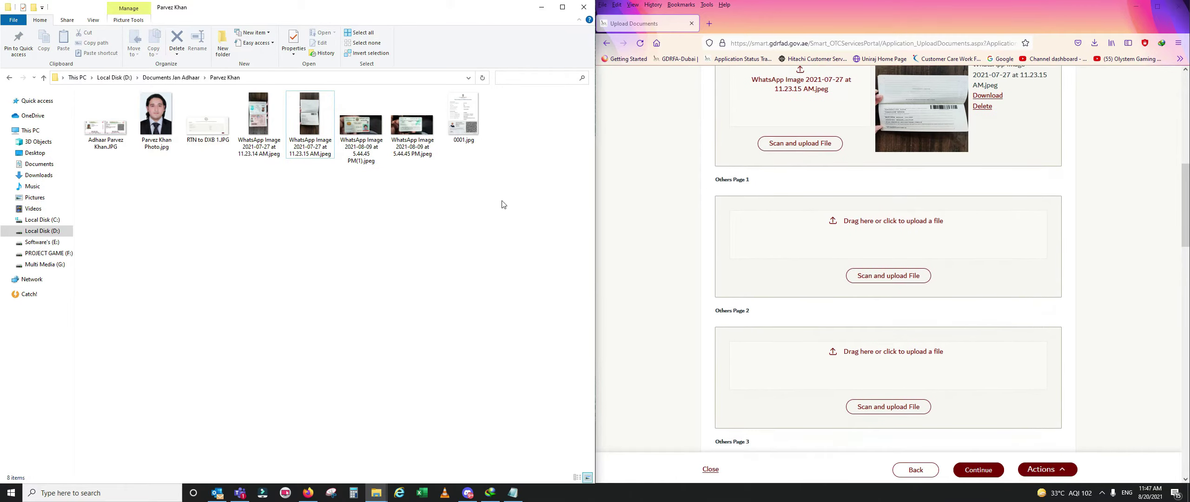
pyautogui.moveTo(367, 139); pyautogui.dragTo(900, 247)
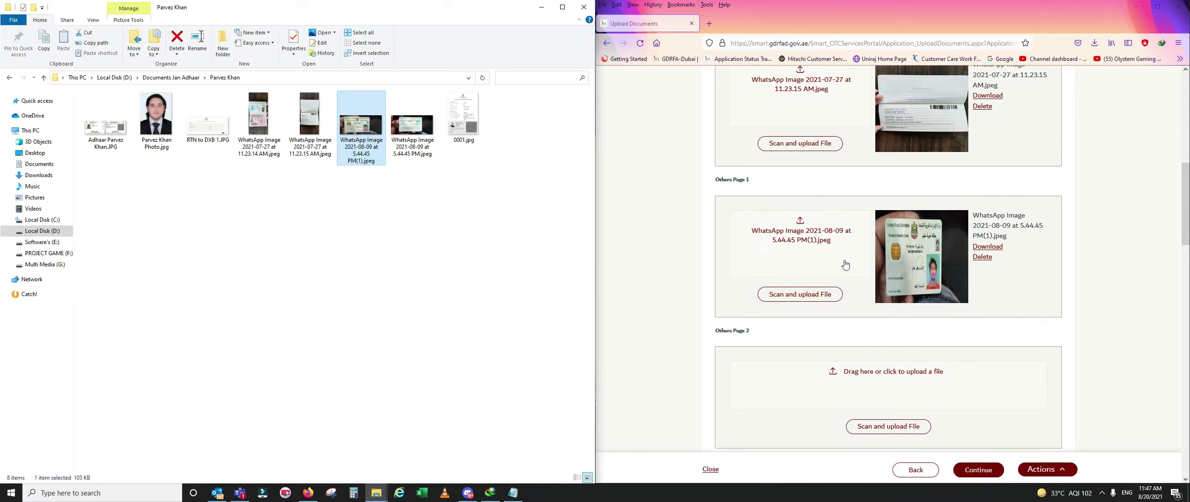
pyautogui.moveTo(408, 130); pyautogui.dragTo(858, 399)
pyautogui.scroll(-5, 853, 386)
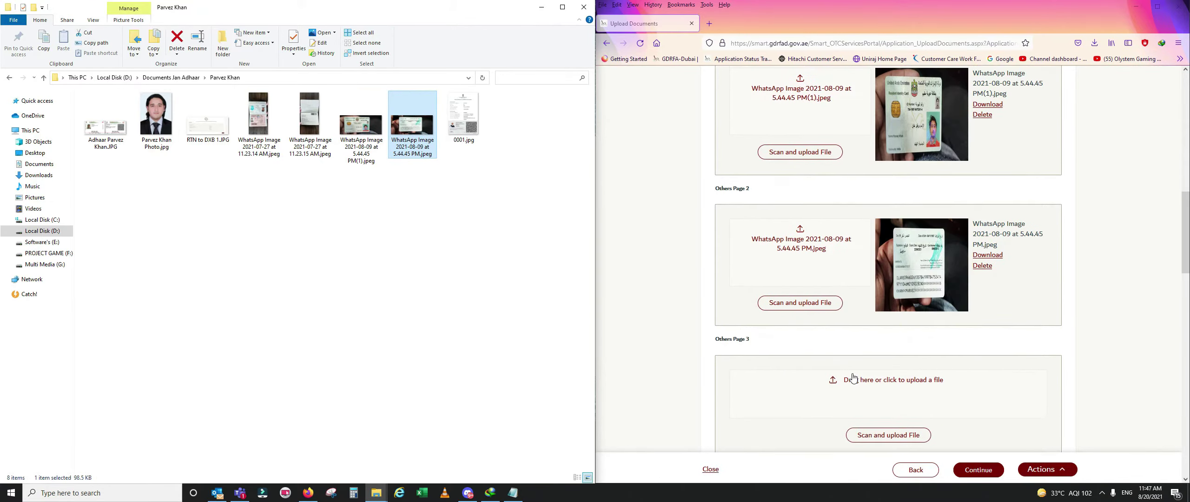
pyautogui.moveTo(462, 114); pyautogui.dragTo(862, 310)
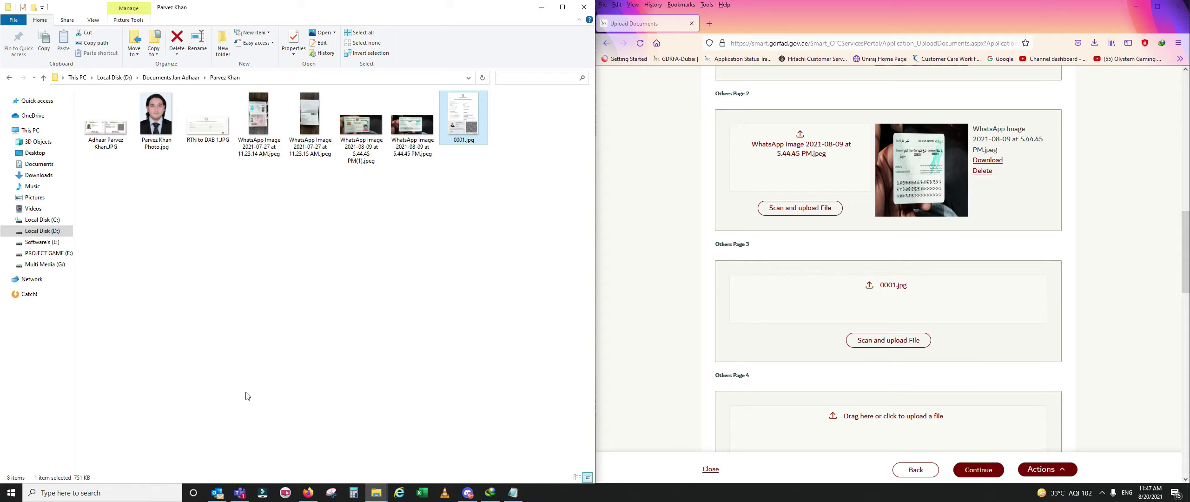
pyautogui.doubleClick(483, 130)
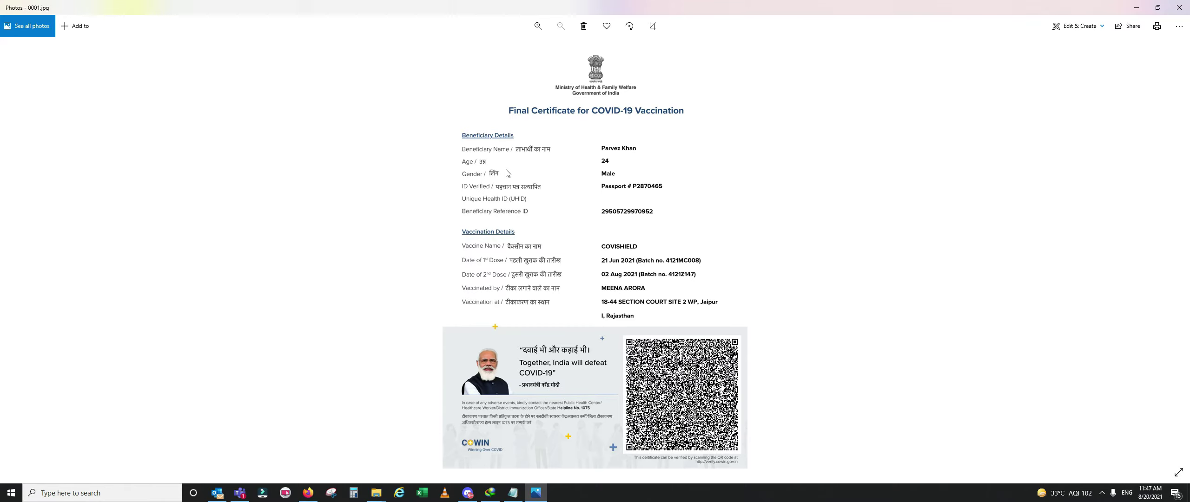
pyautogui.hotkey('alt', 'F4')
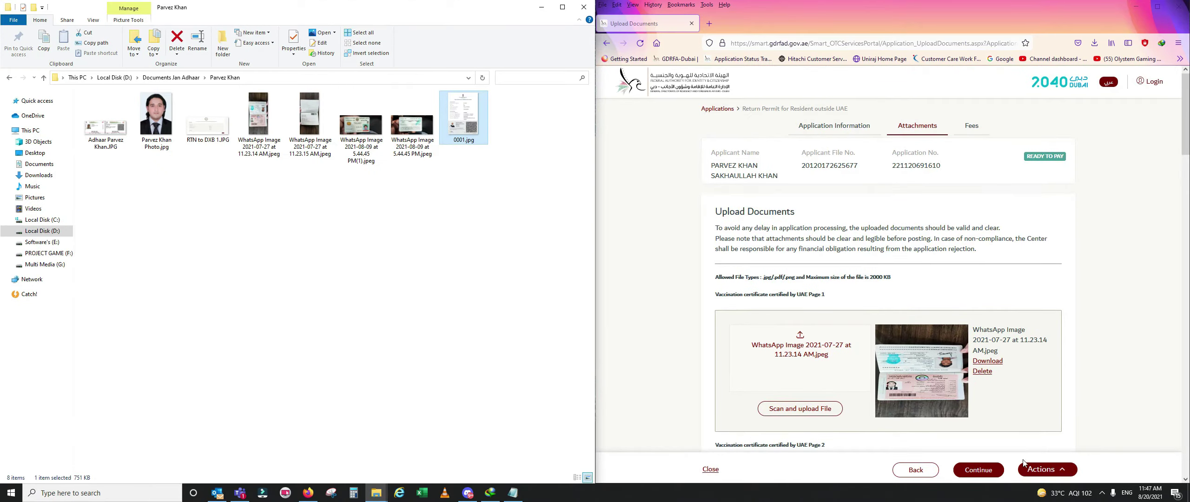
# - Continue to Fees & Payment showing a 0.00 AED free service, with Firefox maximized
pyautogui.click(989, 471)
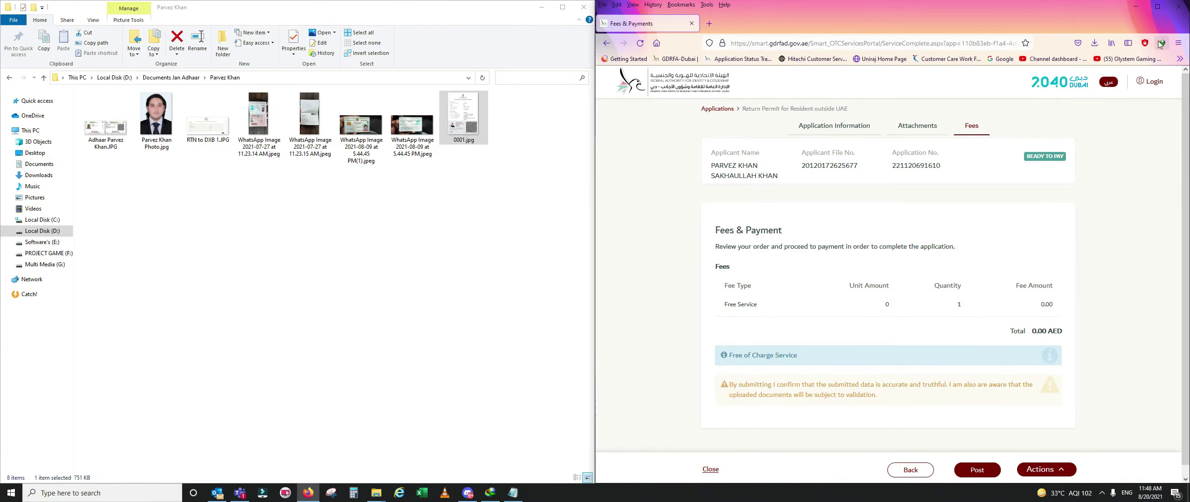
pyautogui.click(1158, 7)
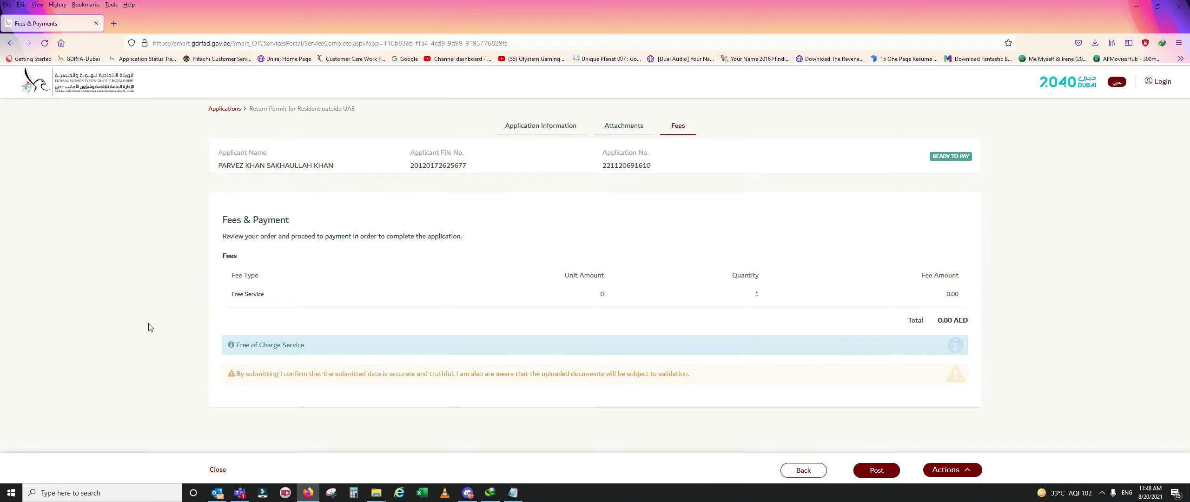
# - Post the application and review the submission page listing its number and five documents
pyautogui.click(873, 474)
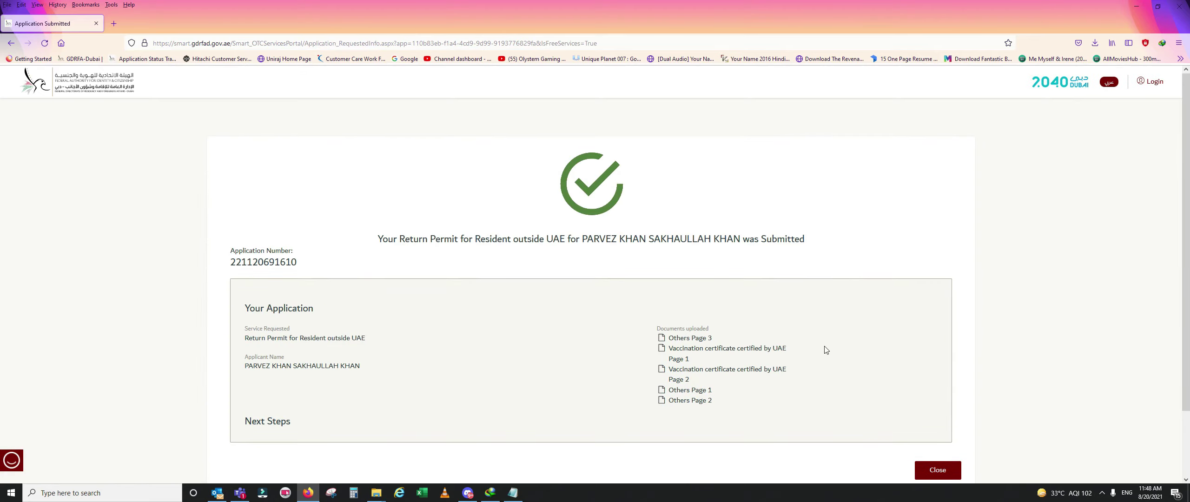
pyautogui.scroll(-2, 825, 350)
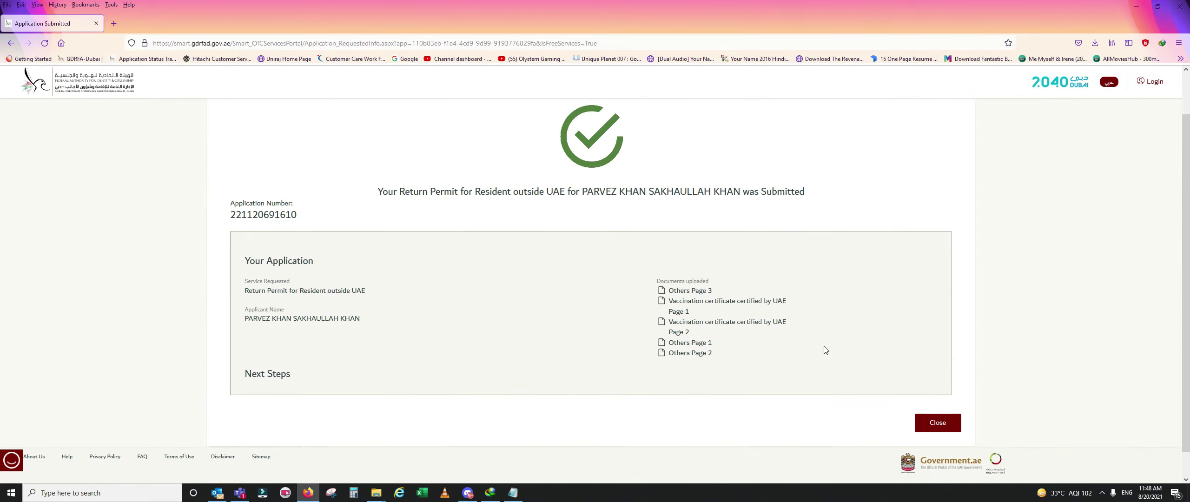
pyautogui.scroll(2, 826, 349)
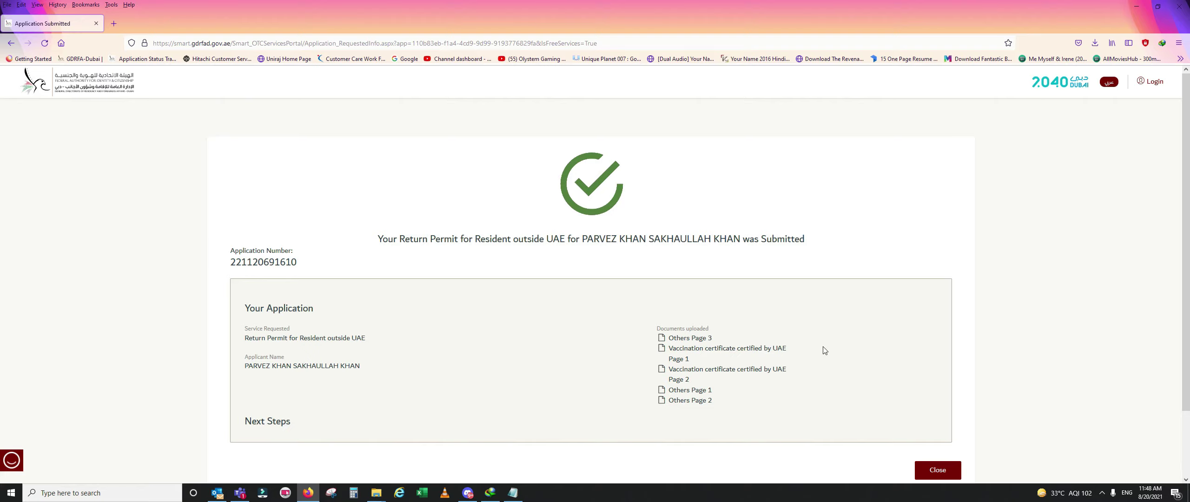
pyautogui.scroll(-2, 650, 286)
pyautogui.scroll(2, 655, 279)
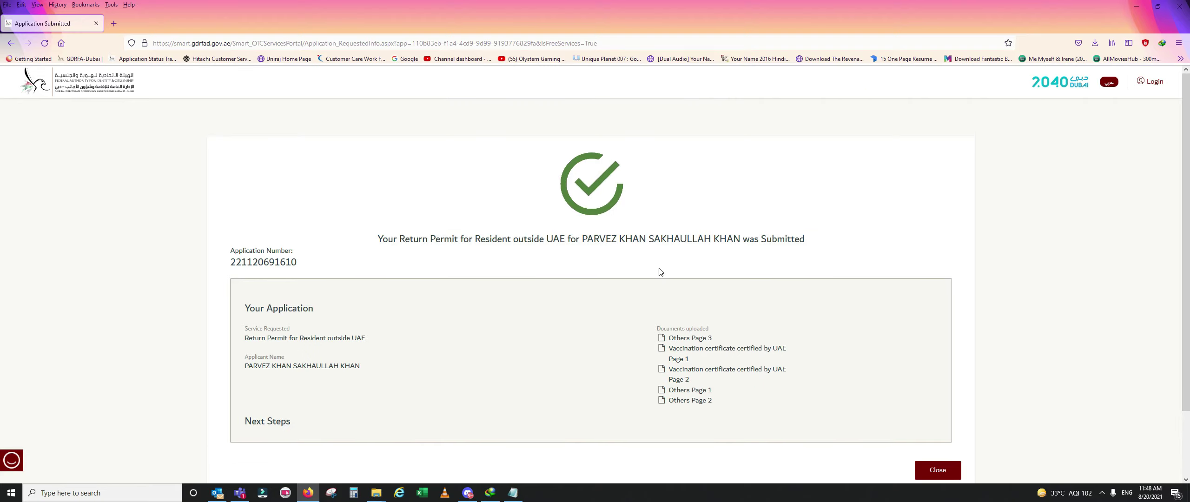